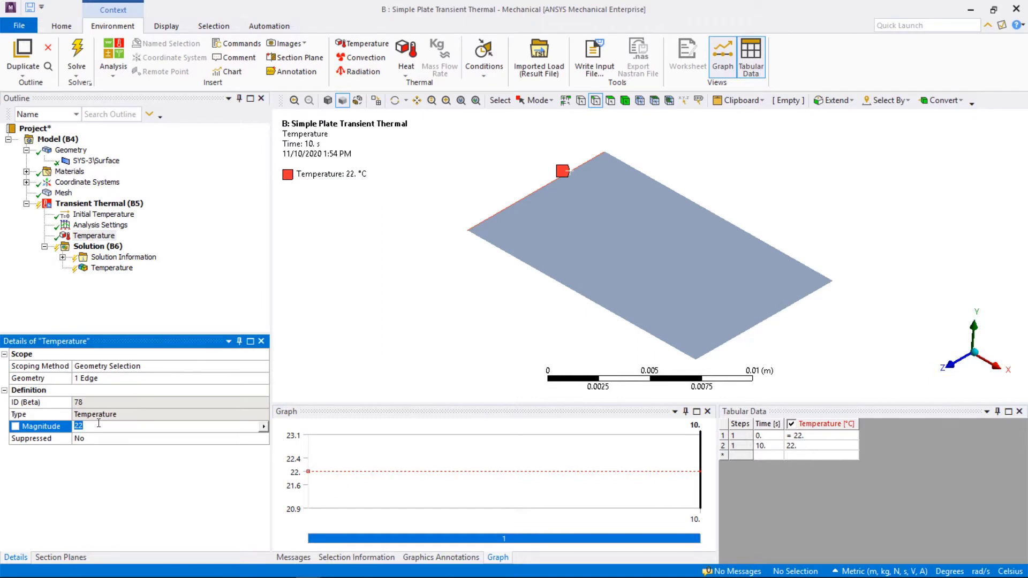
# Step: Set the temperature magnitude on the plate's edge to 100 °C and solve the transient thermal analysis
pyautogui.write('100')
pyautogui.press('Return')
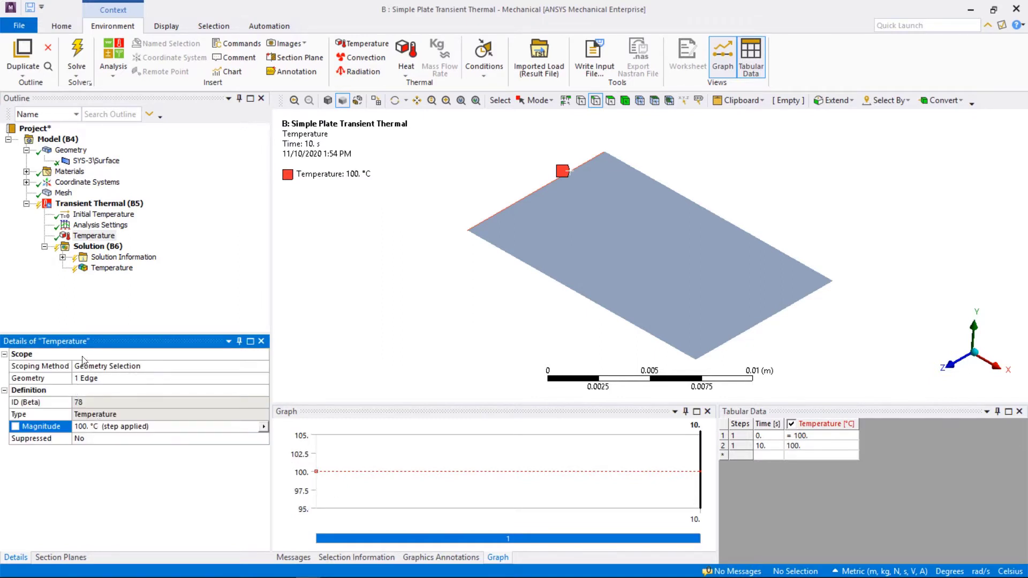
pyautogui.rightClick(98, 247)
pyautogui.click(129, 275)
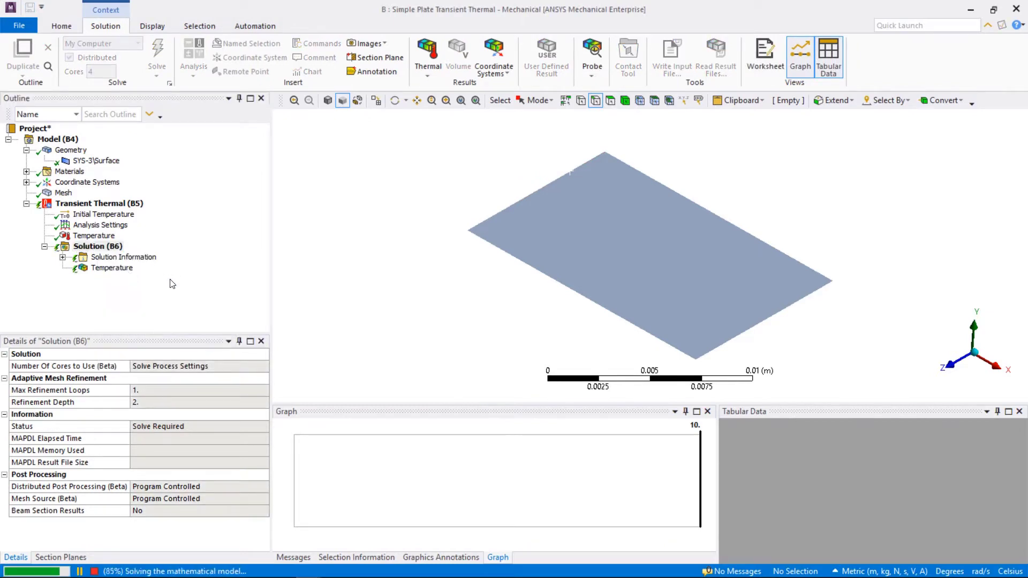
# Step: Display the Temperature result and play its animation over the solution time, stopping it after viewing
pyautogui.click(131, 268)
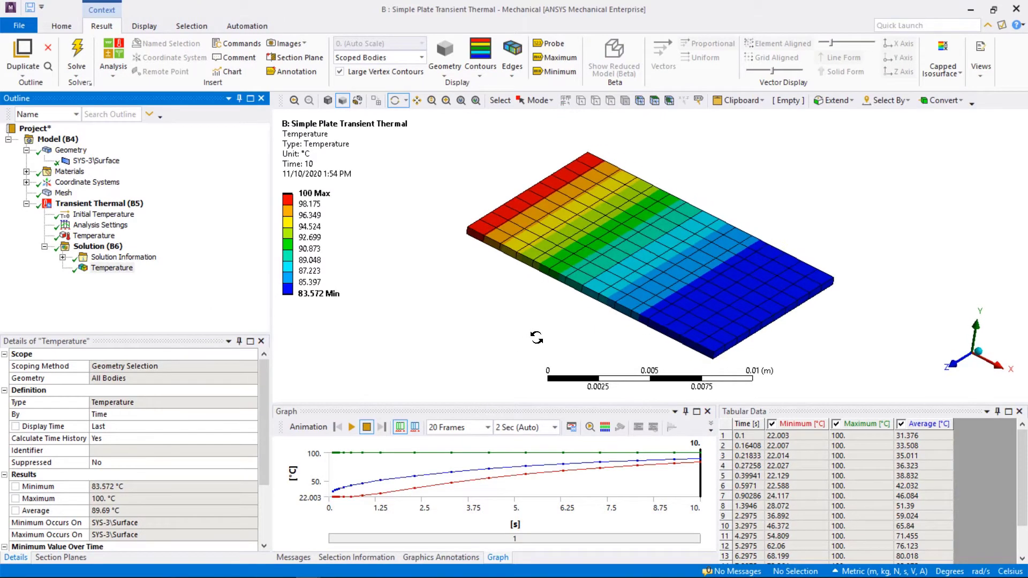
pyautogui.click(352, 428)
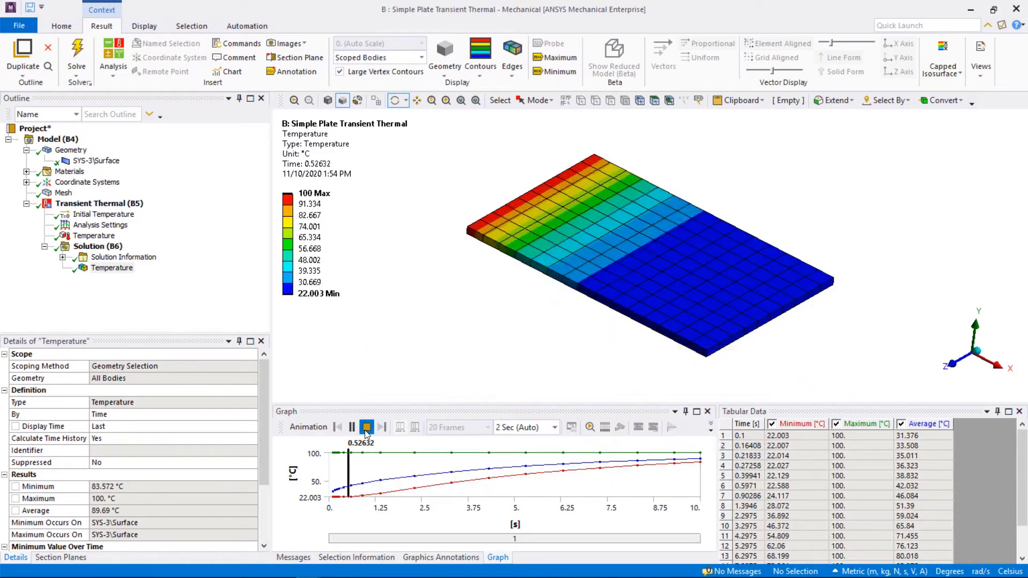
pyautogui.click(366, 428)
# Step: Insert a convection load in the transient thermal environment and scope it to the plate's face
pyautogui.rightClick(142, 204)
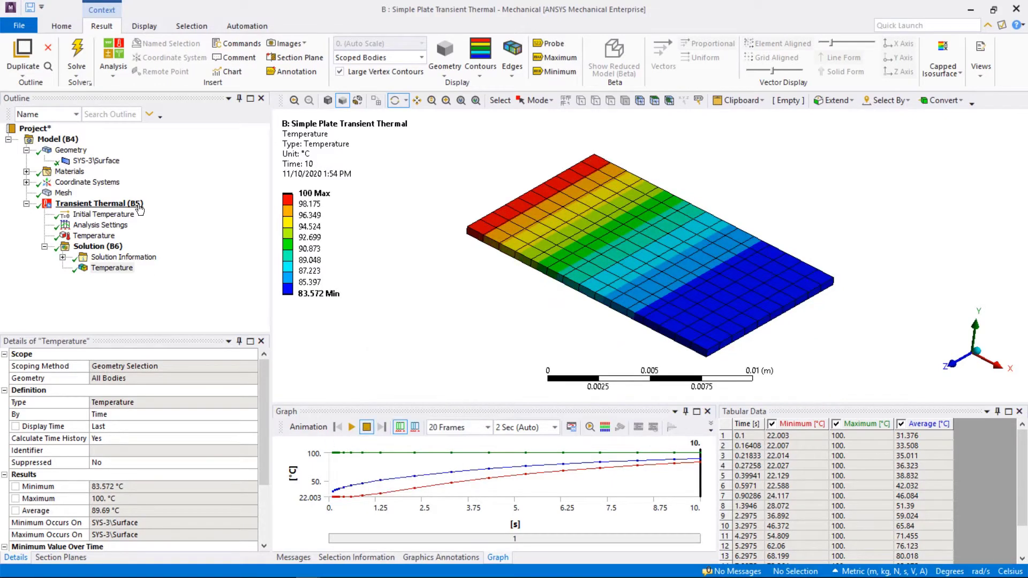
pyautogui.moveTo(152, 207)
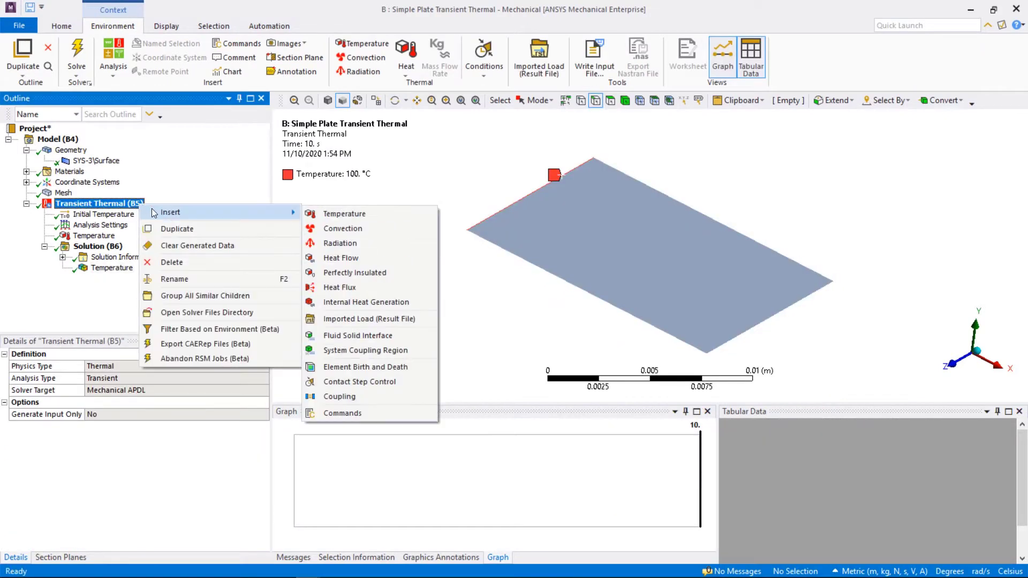
pyautogui.click(347, 230)
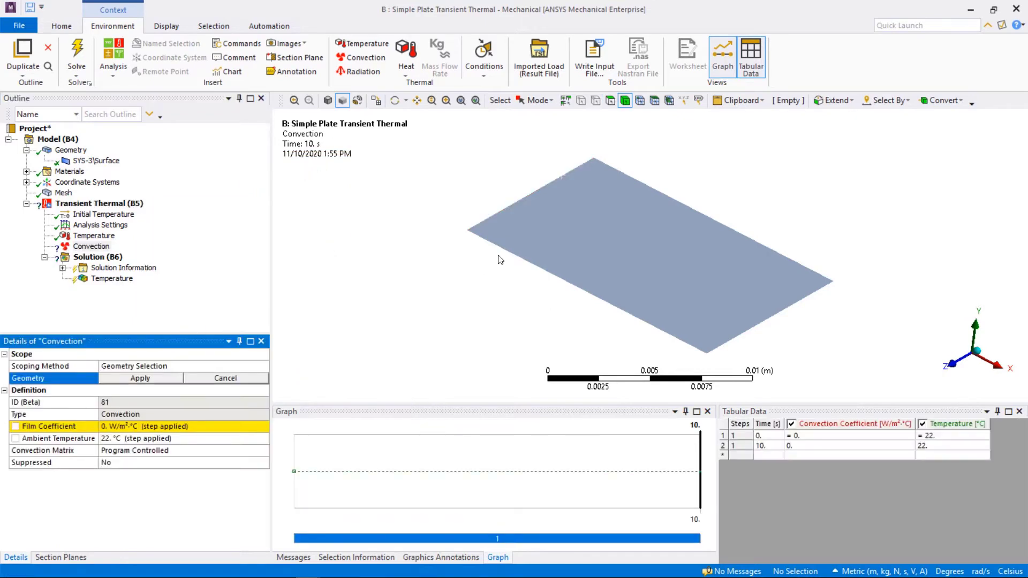
pyautogui.click(611, 102)
pyautogui.click(601, 227)
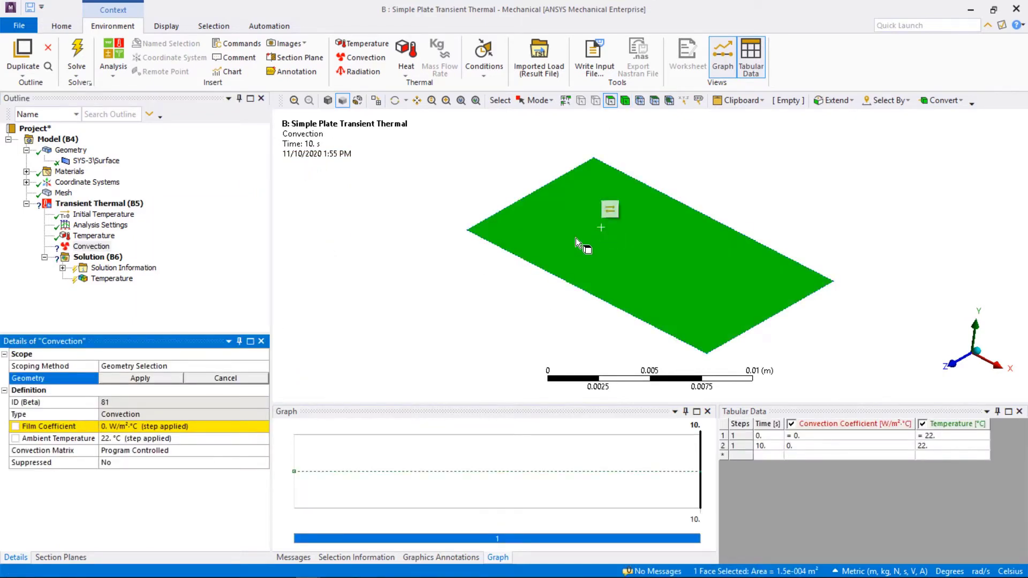
pyautogui.click(140, 378)
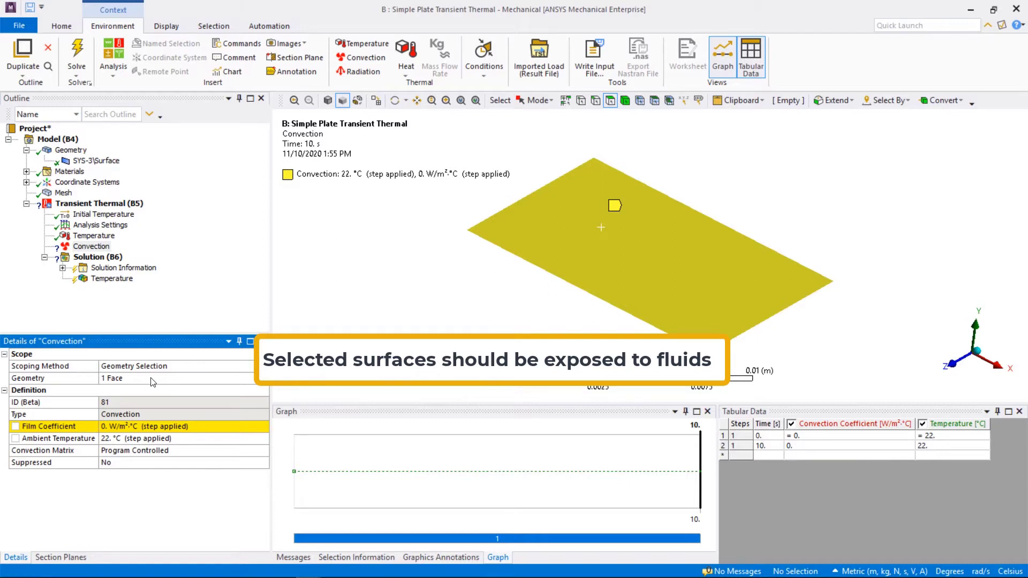
# Step: Define the convection's film coefficient as the function 20*time
pyautogui.click(263, 427)
pyautogui.click(263, 427)
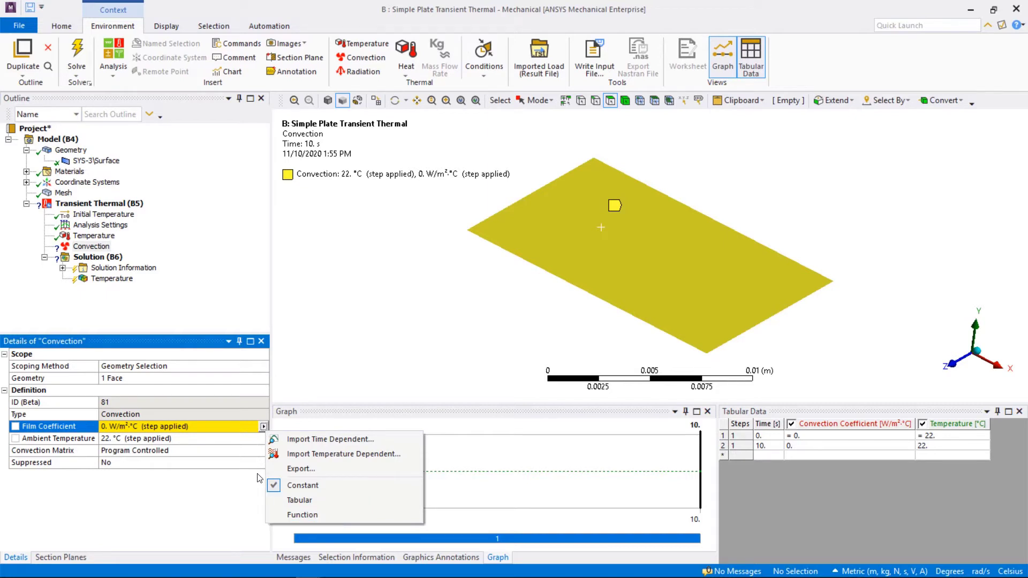
pyautogui.click(301, 515)
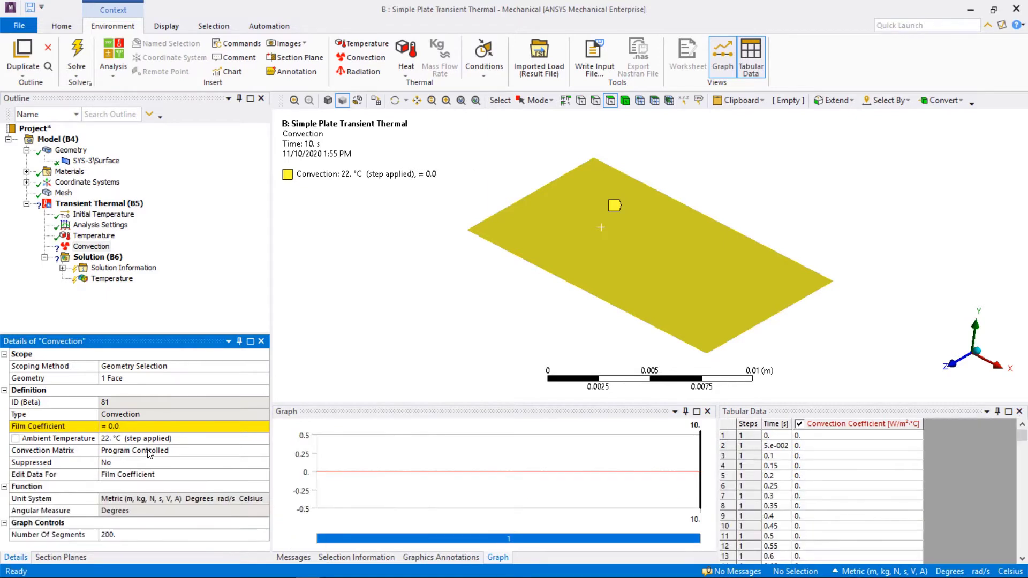
pyautogui.click(155, 426)
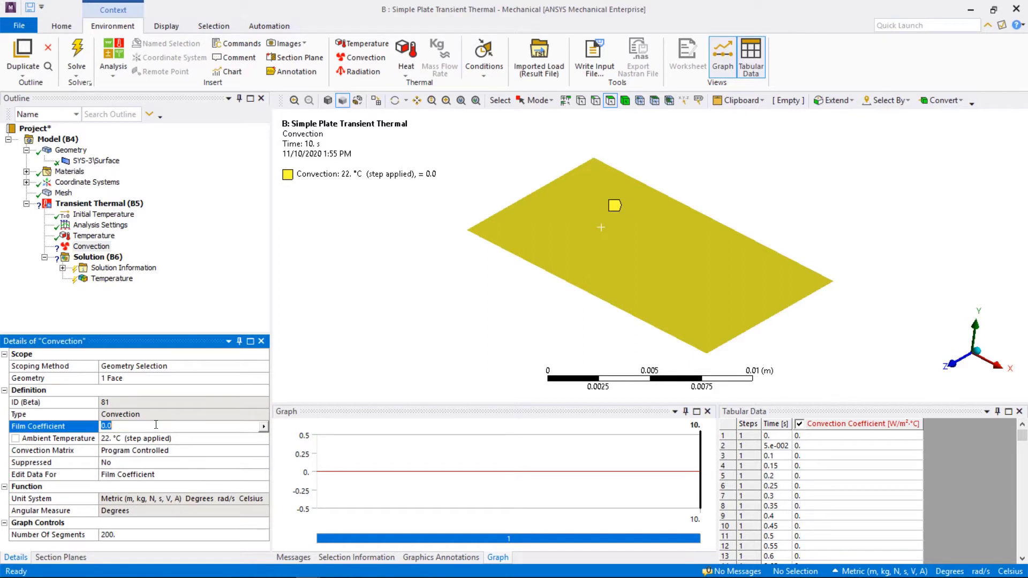
pyautogui.write('20*time')
pyautogui.press('Return')
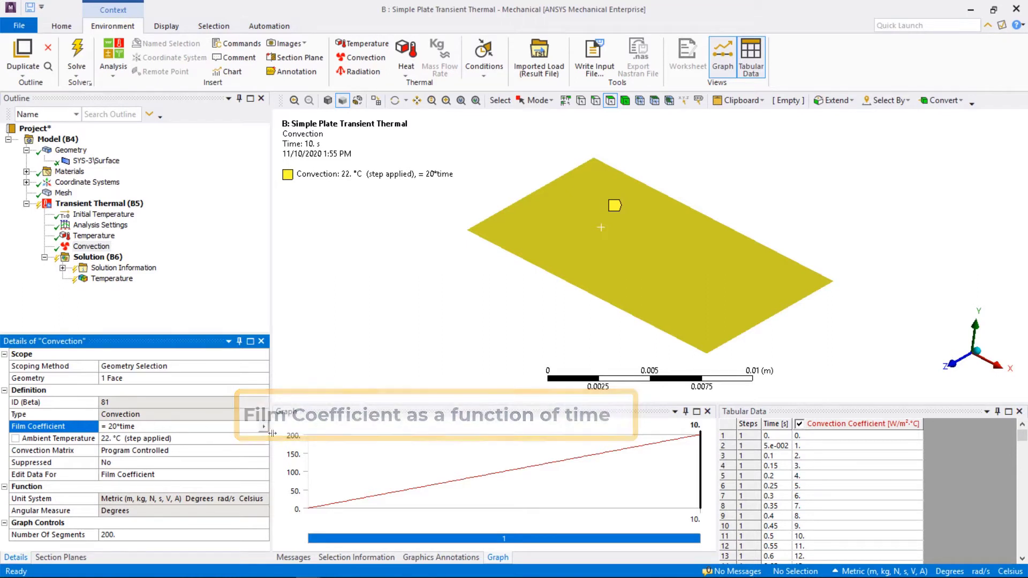
# Step: Change the film coefficient to a constant 2 W/m²·°C and solve again for the Temperature result
pyautogui.click(263, 427)
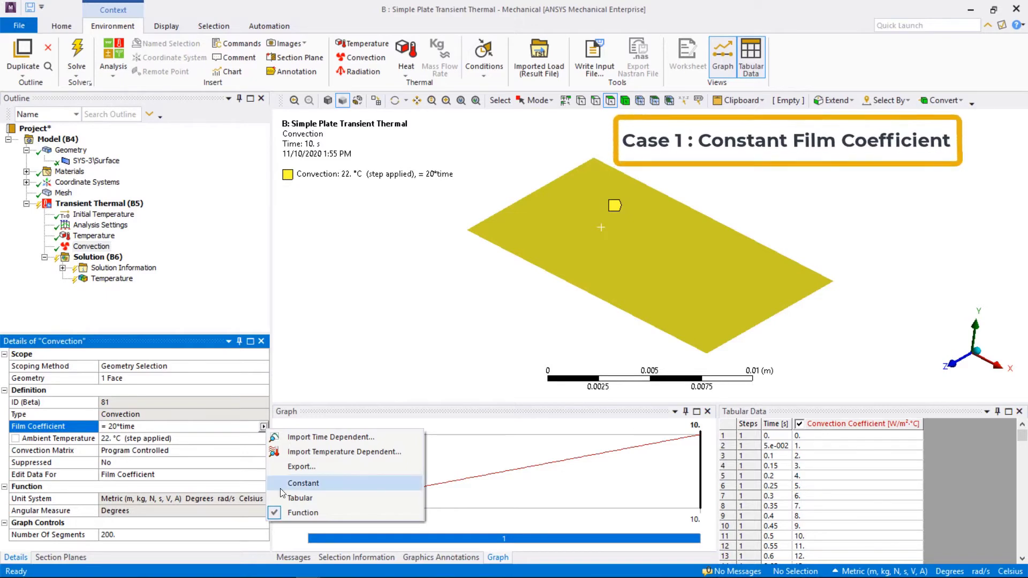
pyautogui.click(300, 488)
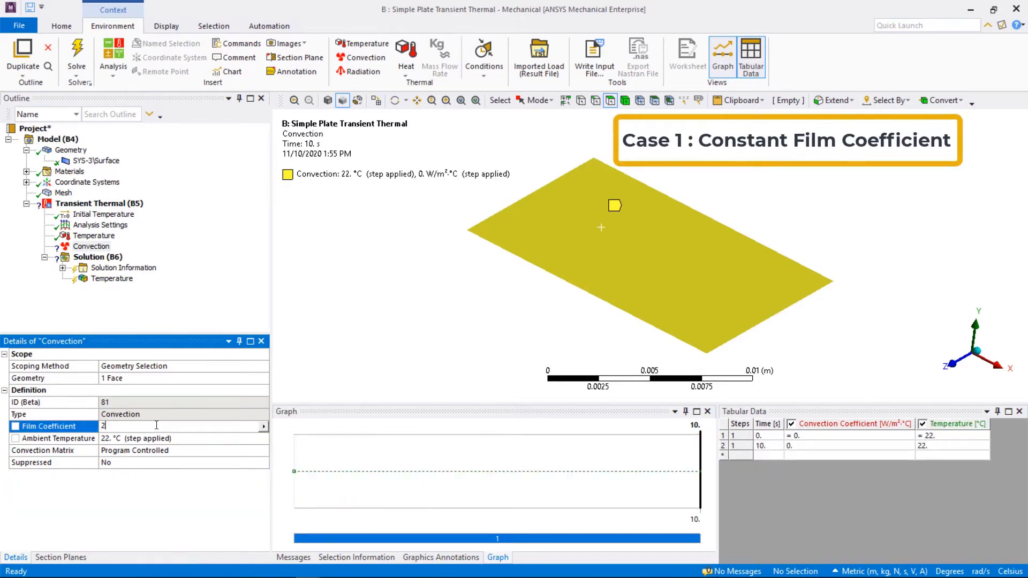
pyautogui.rightClick(115, 258)
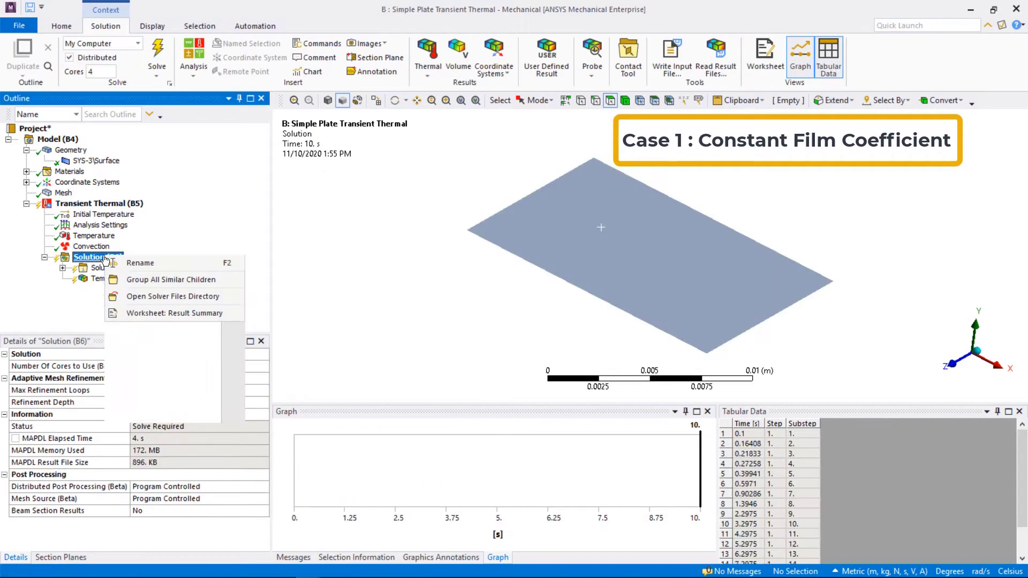
pyautogui.click(166, 261)
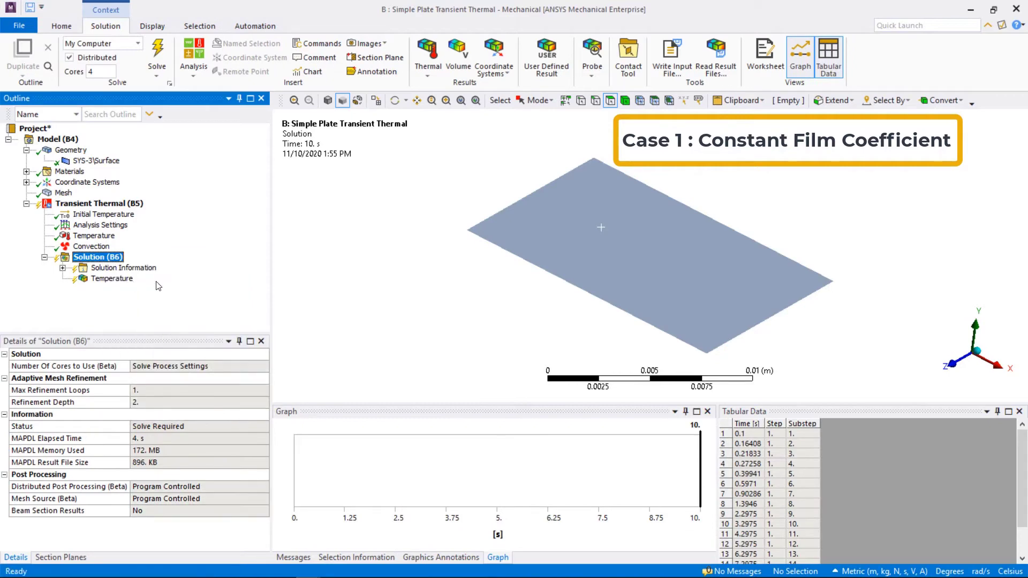
pyautogui.click(128, 279)
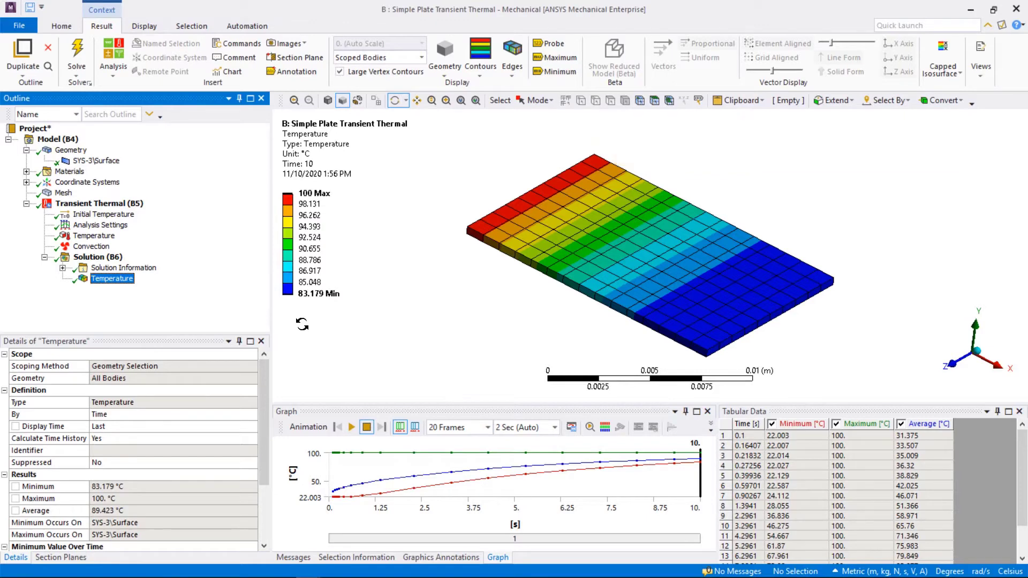
# Step: Suppress the existing convection and insert a second convection load scoped to the plate's face
pyautogui.rightClick(94, 247)
pyautogui.click(107, 269)
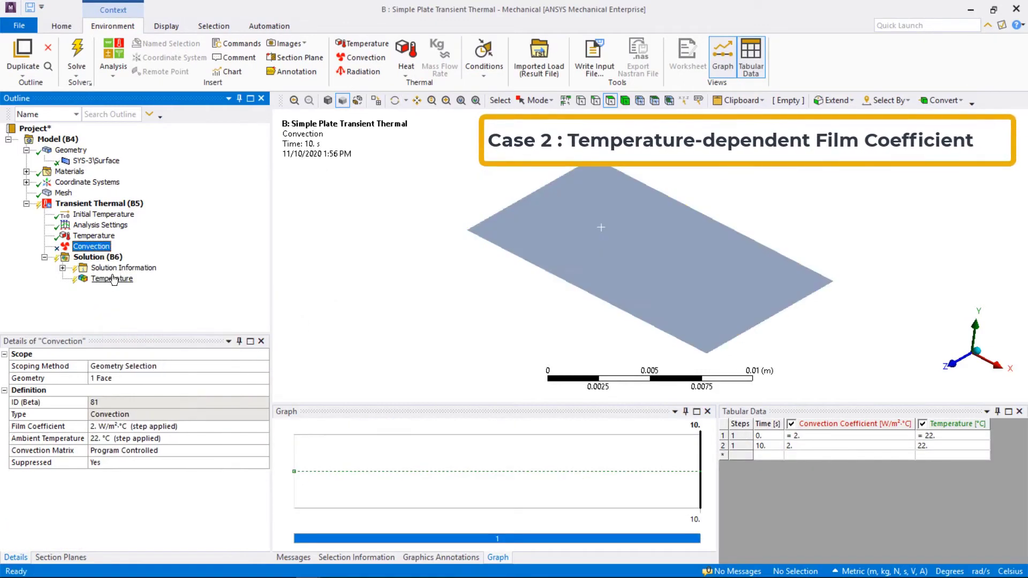
pyautogui.rightClick(114, 206)
pyautogui.moveTo(181, 214)
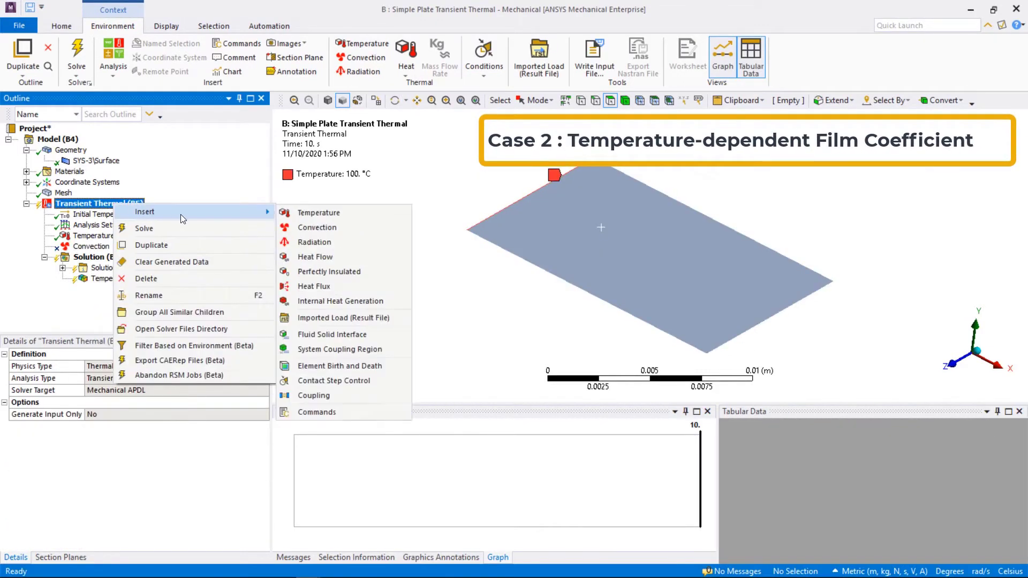
pyautogui.click(298, 226)
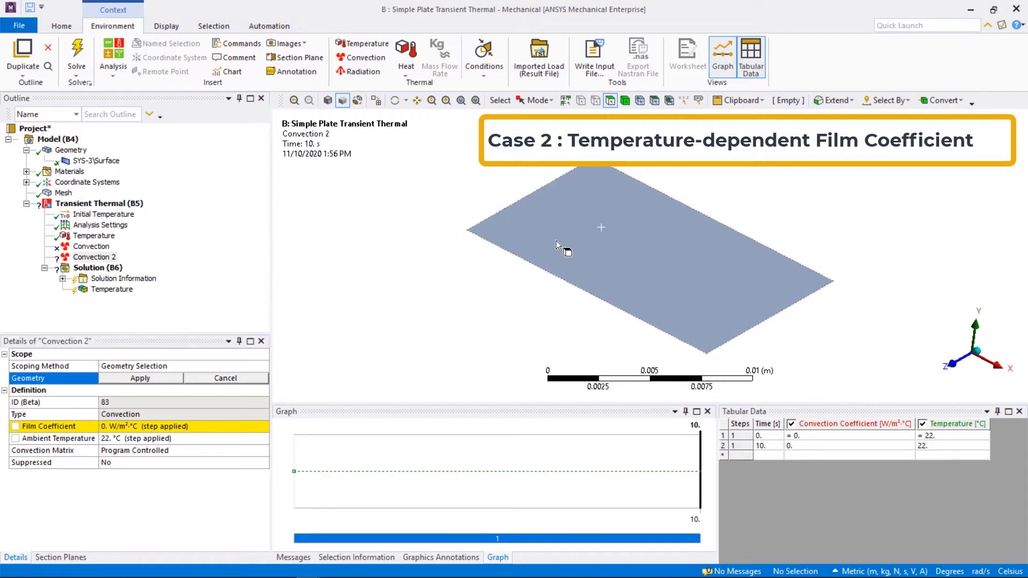
pyautogui.click(555, 239)
pyautogui.click(141, 378)
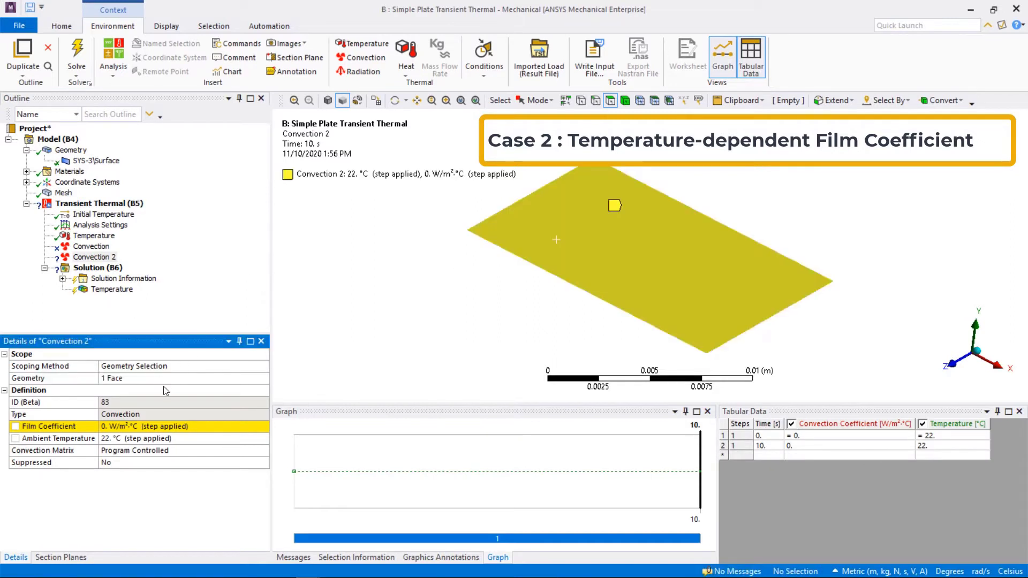
# Step: Define the second convection's film coefficient as tabular data with Temperature as independent variable, keeping Average Film Temperature as coefficient type
pyautogui.click(222, 426)
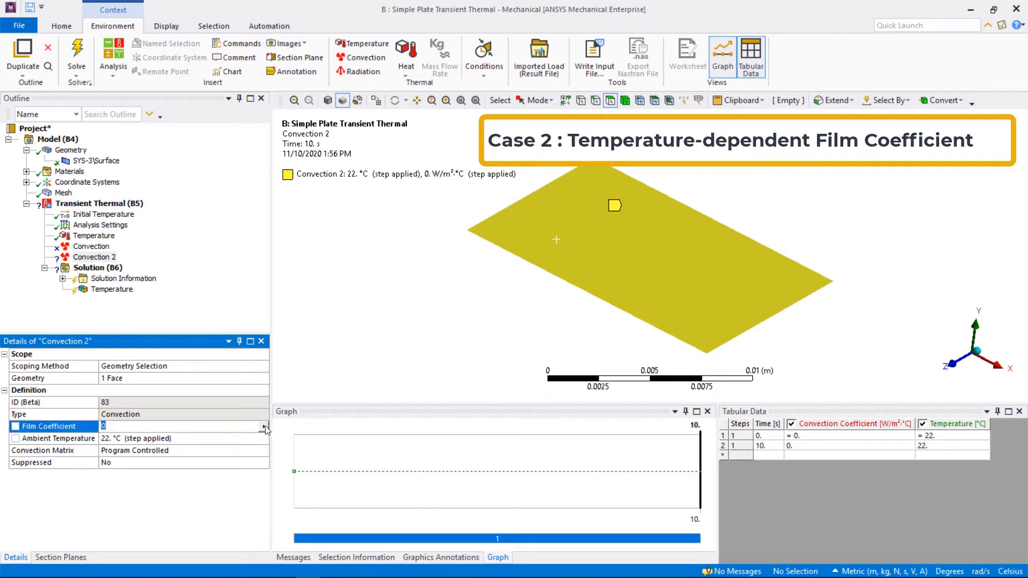
pyautogui.click(263, 426)
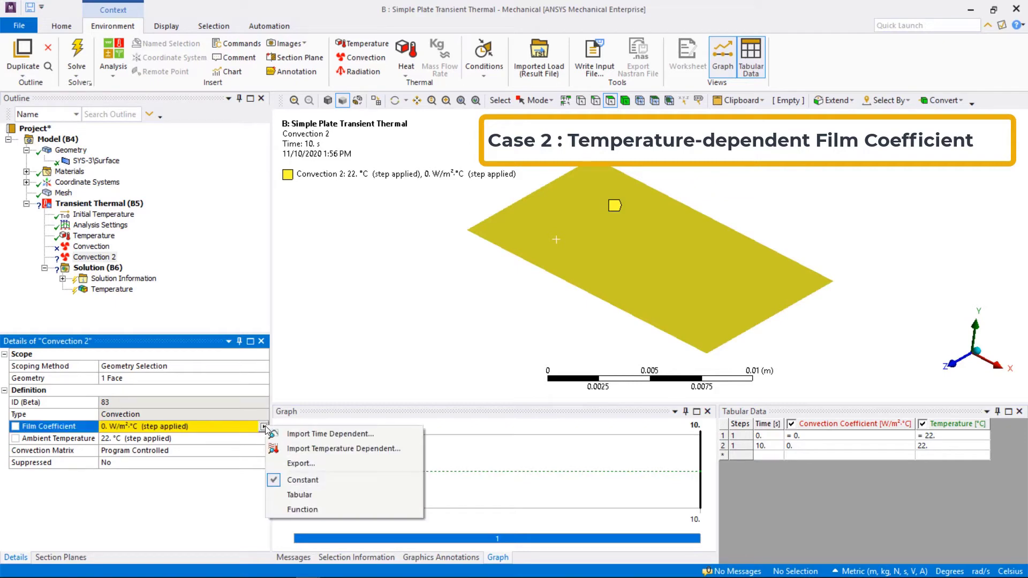
pyautogui.click(296, 496)
pyautogui.click(263, 500)
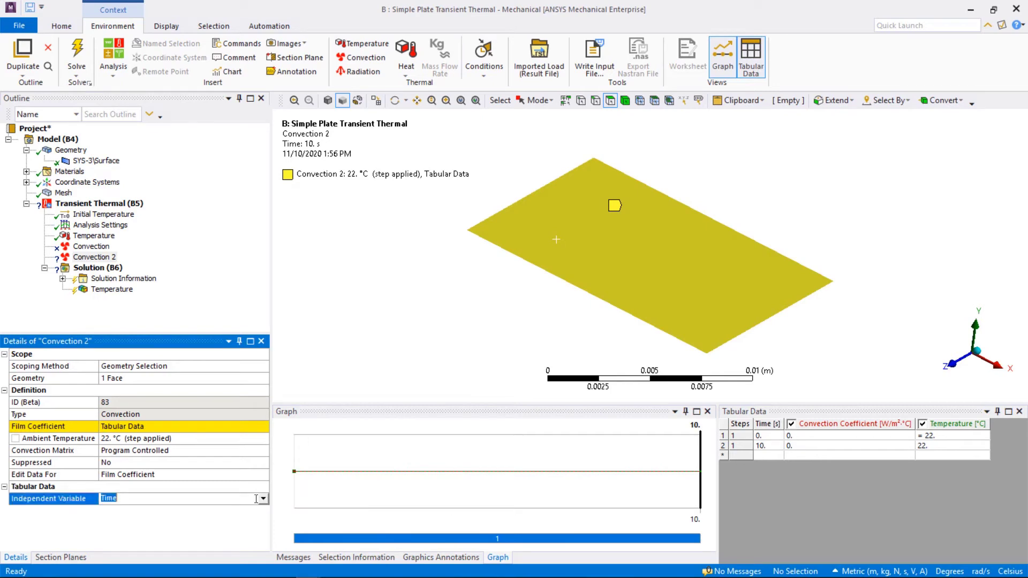
pyautogui.click(264, 500)
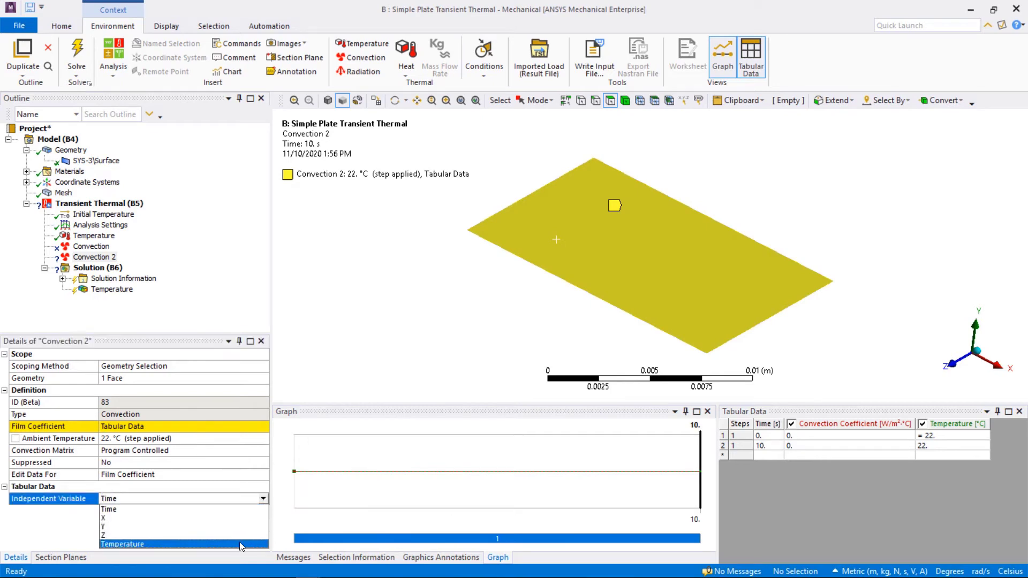
pyautogui.click(219, 533)
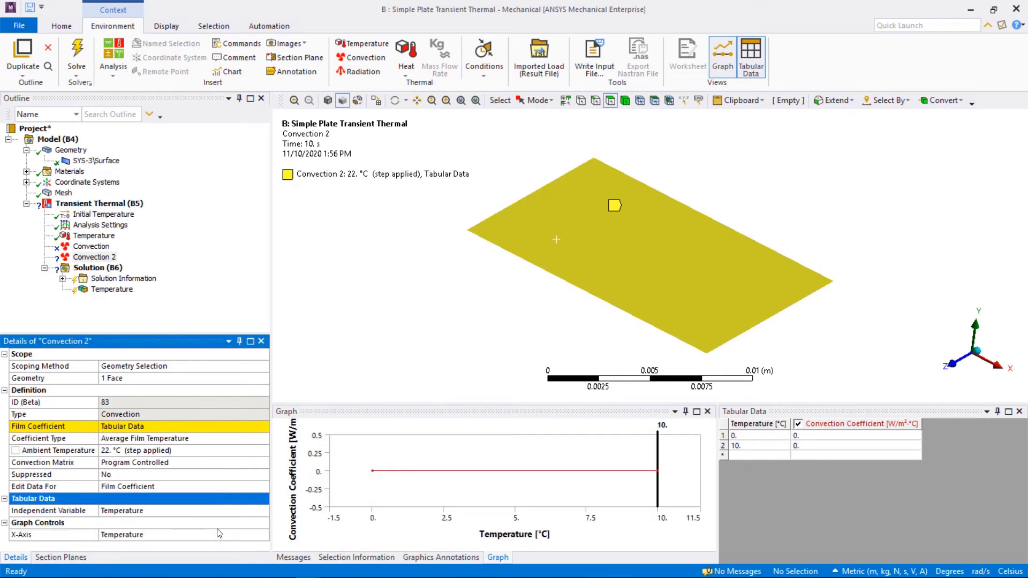
pyautogui.click(218, 439)
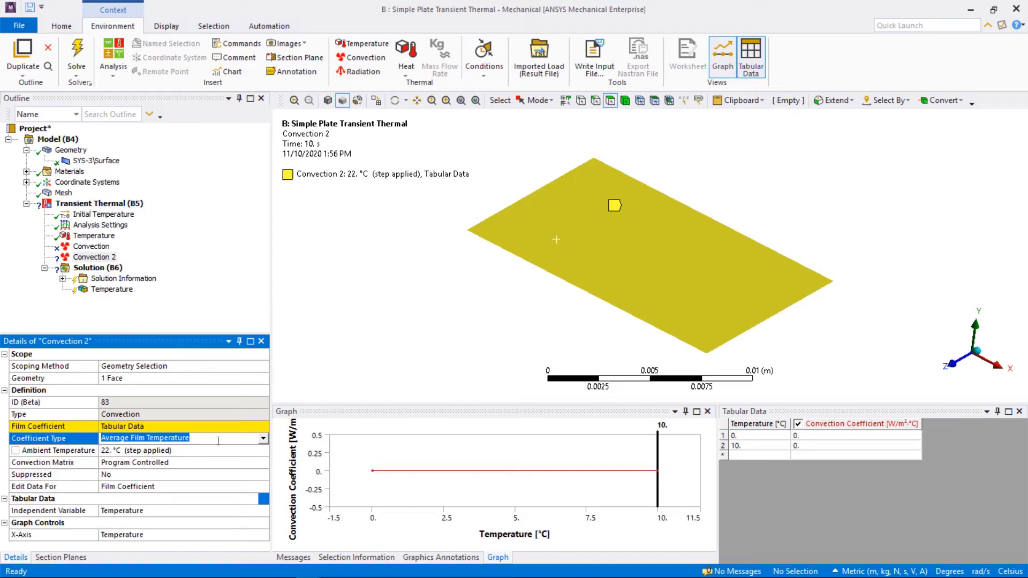
# Step: Enter a table point with a convection coefficient of 2 W/m²·°C at 22 °C
pyautogui.click(750, 438)
pyautogui.write('22')
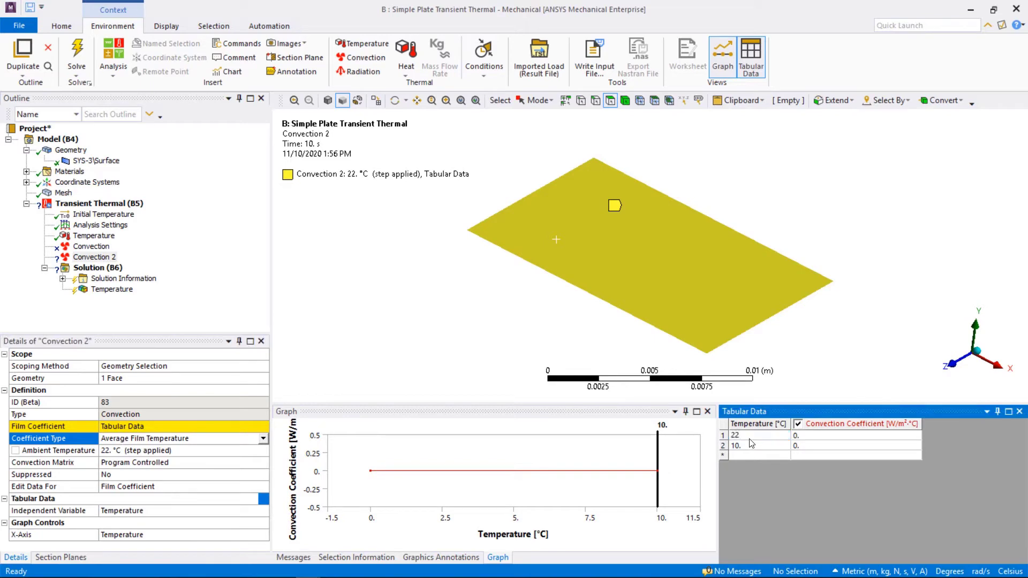
pyautogui.press('Return')
pyautogui.click(809, 447)
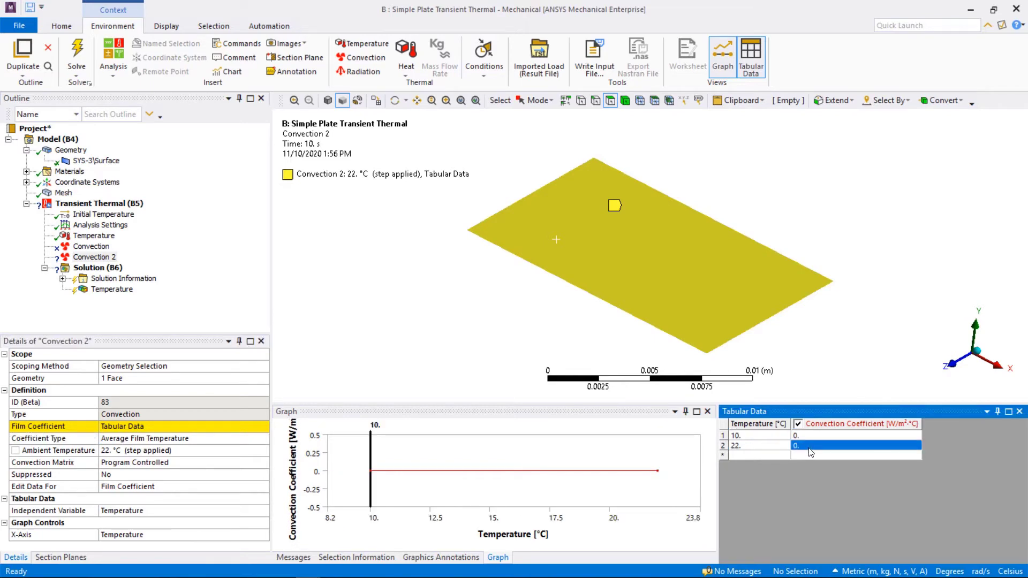
pyautogui.write('2')
pyautogui.press('Return')
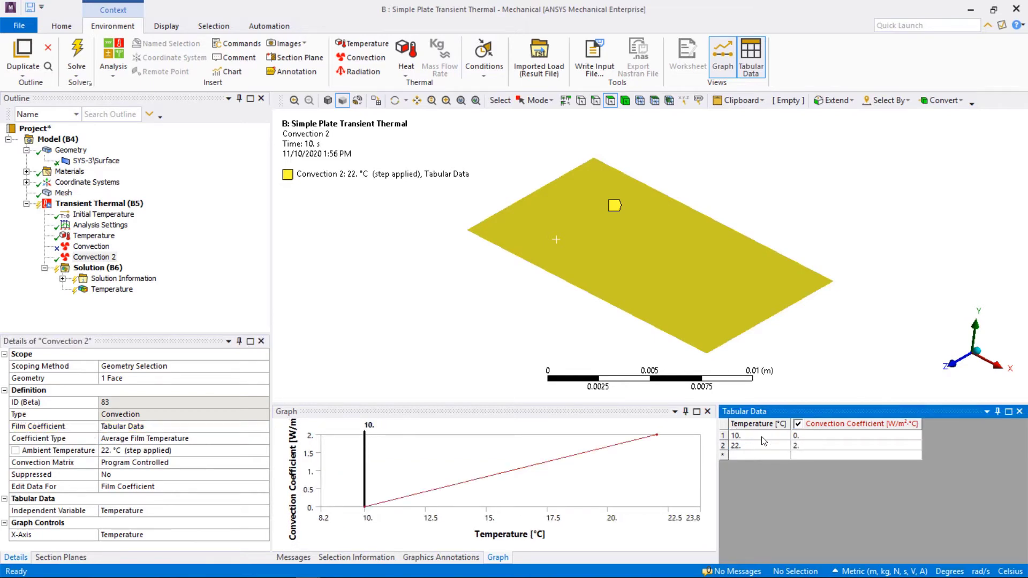
# Step: Complete the film coefficient table with 20 W/m²·°C at 100 °C
pyautogui.click(762, 437)
pyautogui.write('100')
pyautogui.press('Return')
pyautogui.click(812, 447)
pyautogui.write('20')
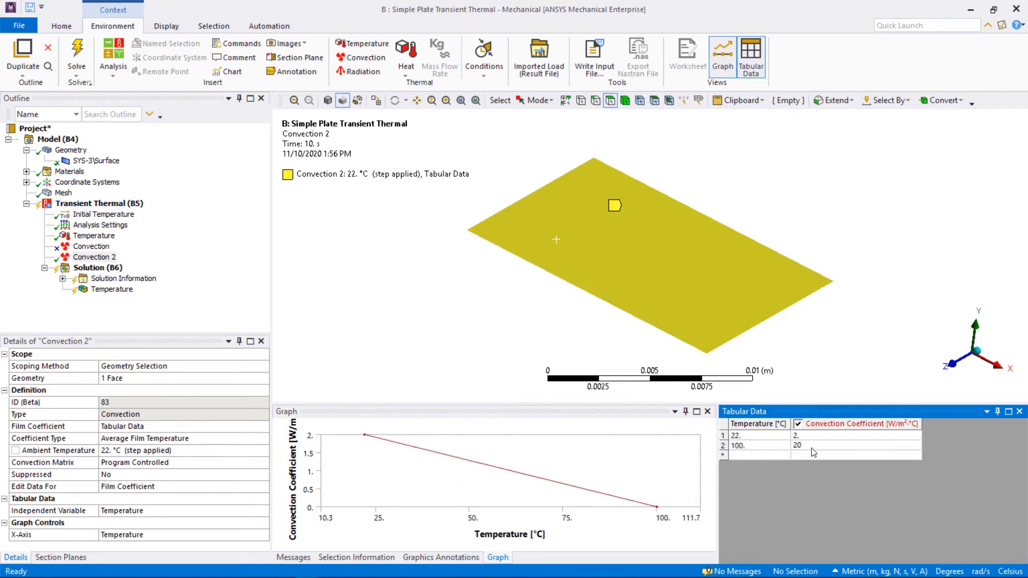
pyautogui.press('Return')
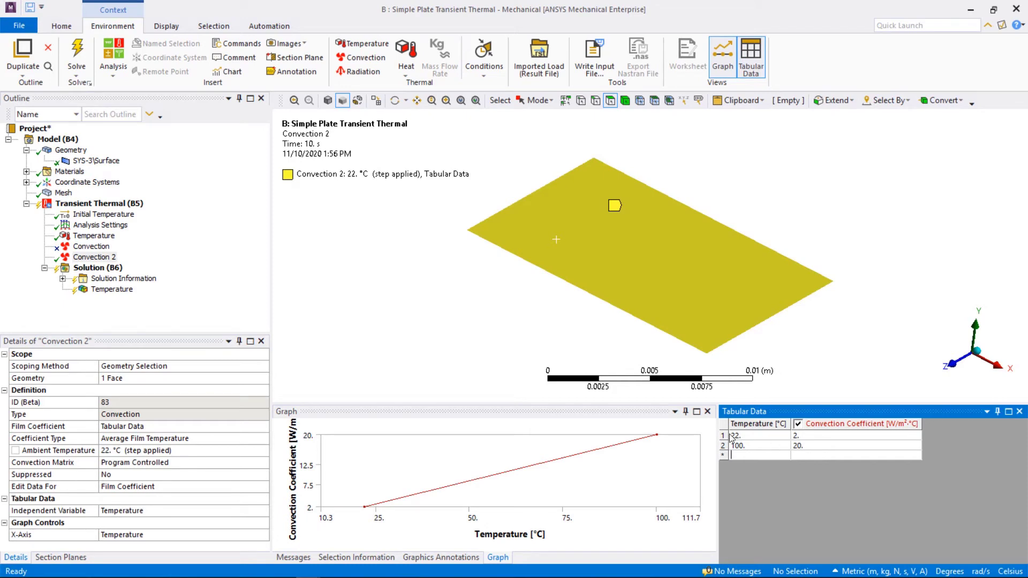
# Step: Solve the analysis with the temperature-dependent convection and display the Temperature result
pyautogui.rightClick(116, 270)
pyautogui.click(138, 294)
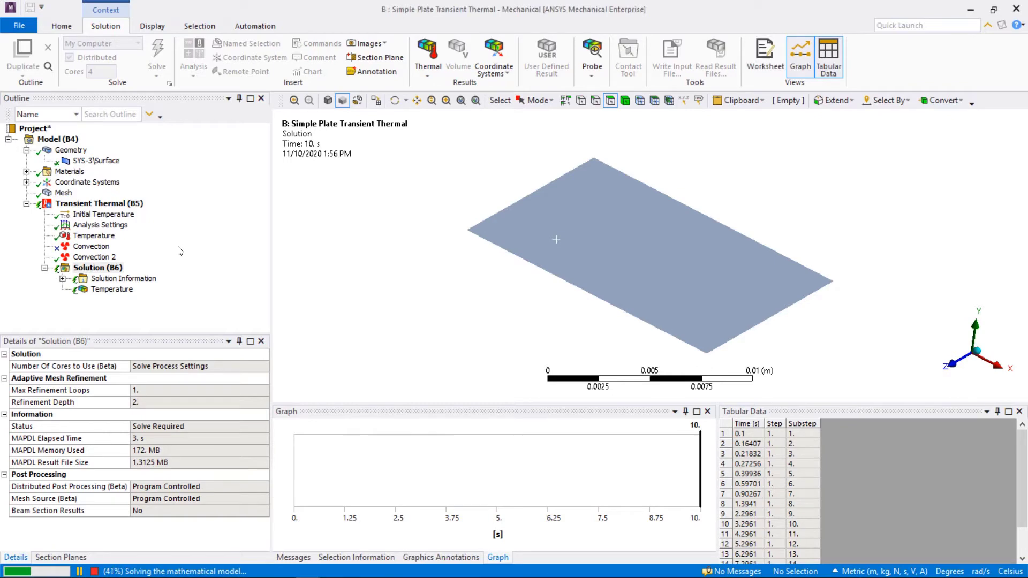
pyautogui.click(115, 290)
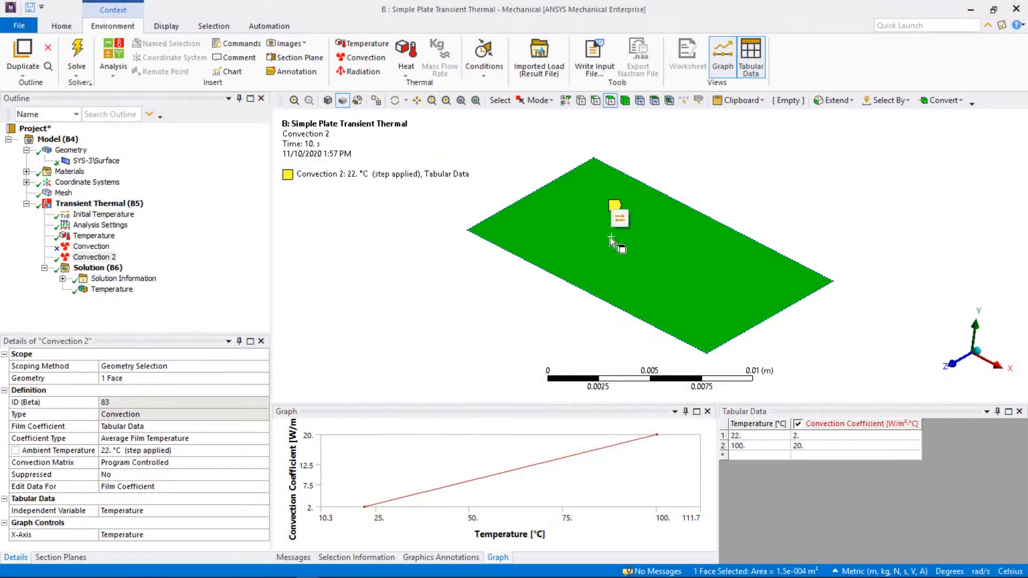
# Step: Create a User Defined Result for the SURF152 elements from the solution worksheet's Material and Element Type Information
pyautogui.click(98, 268)
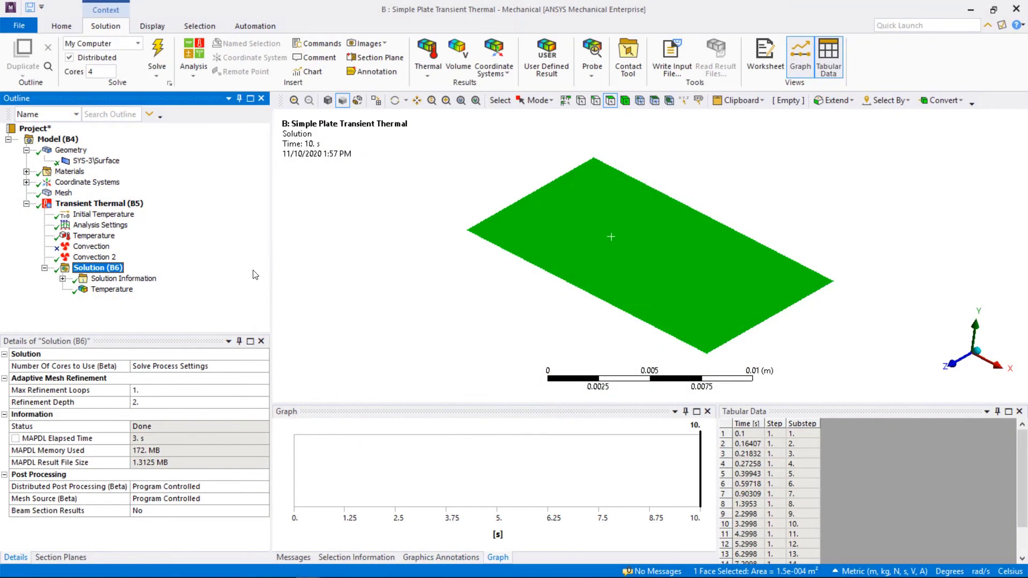
pyautogui.click(764, 69)
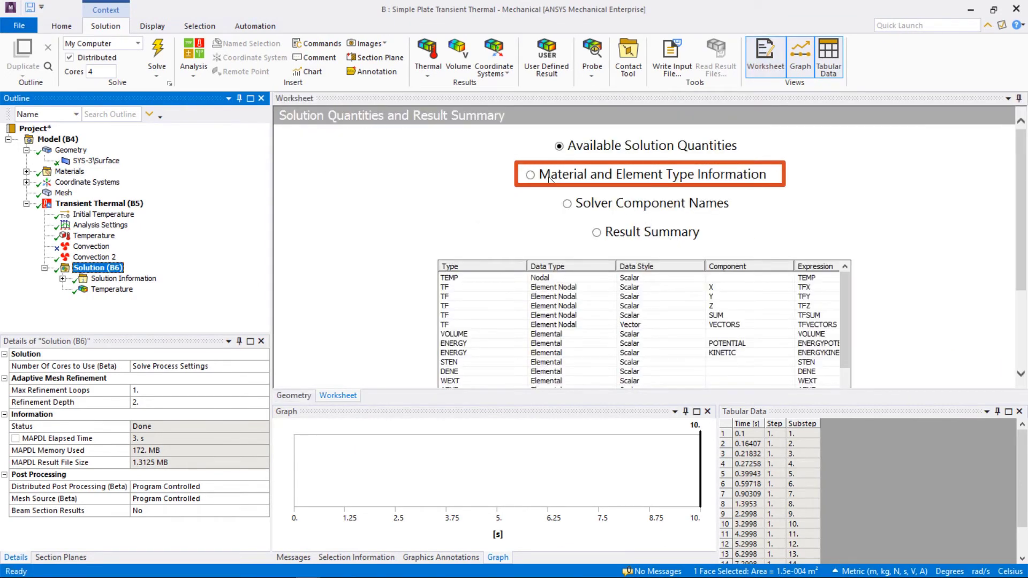
pyautogui.click(530, 176)
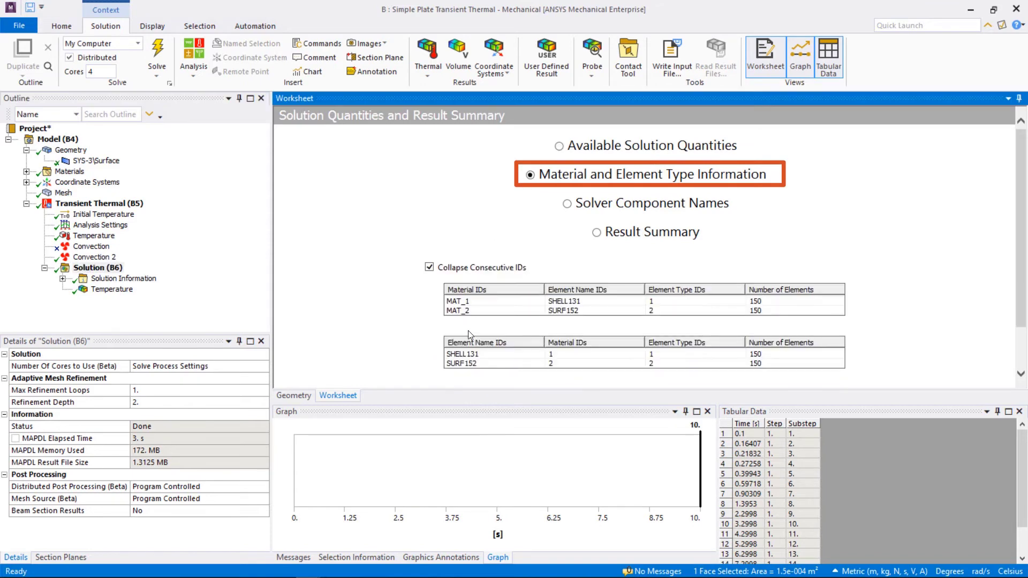
pyautogui.click(481, 366)
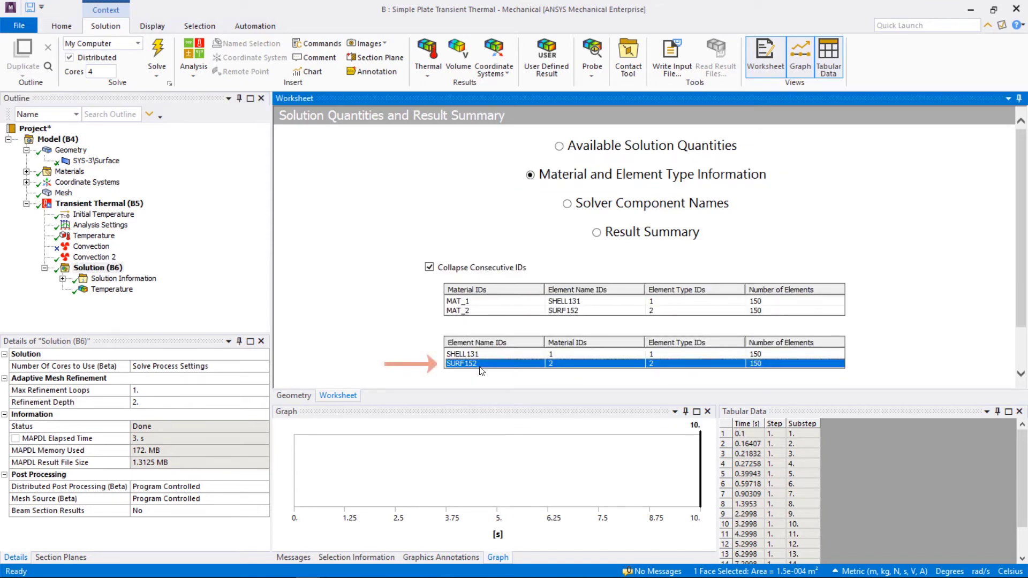
pyautogui.rightClick(482, 371)
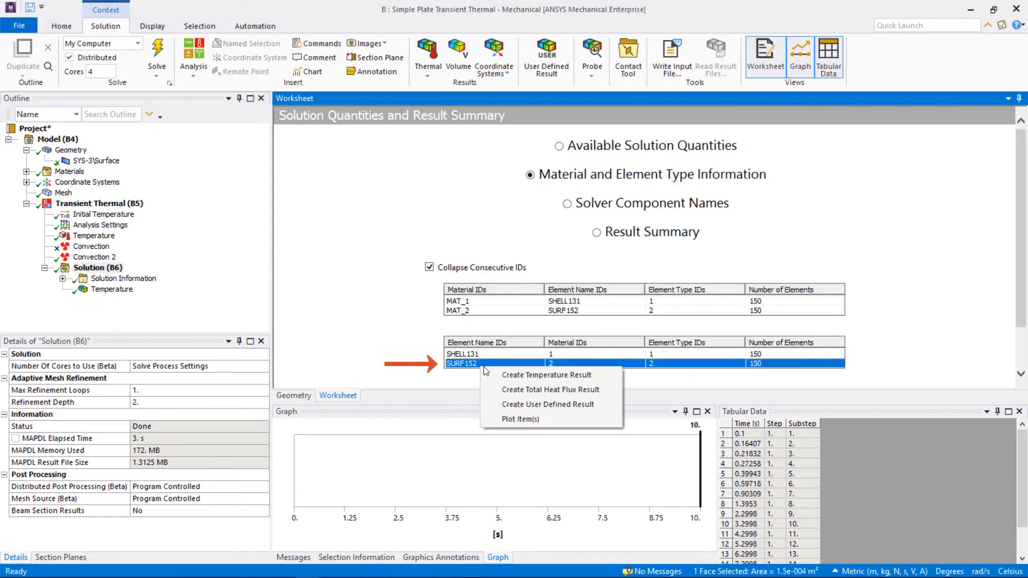
pyautogui.click(505, 406)
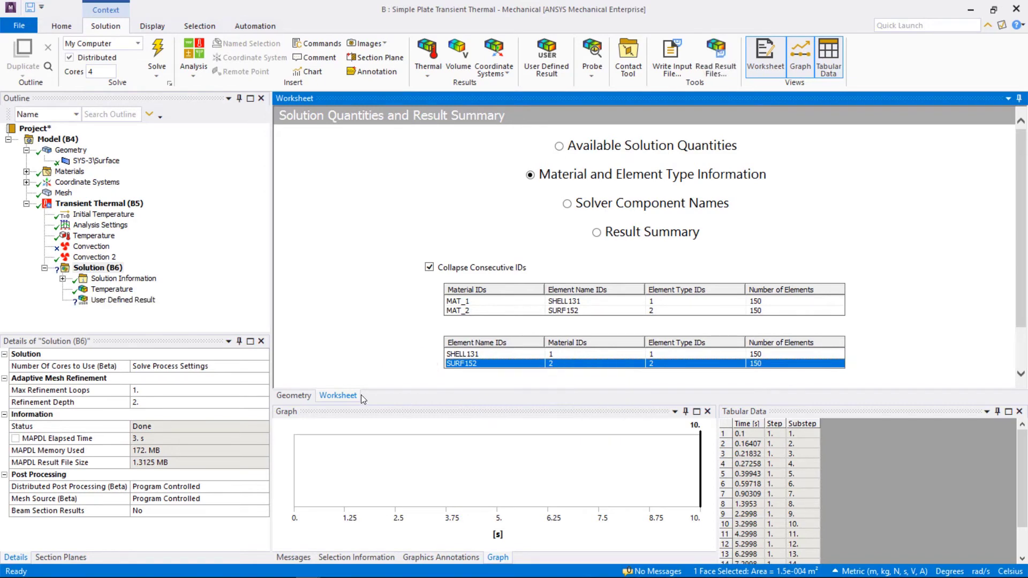
# Step: Set the User Defined Result's expression to NMISC5 and evaluate all results
pyautogui.click(119, 301)
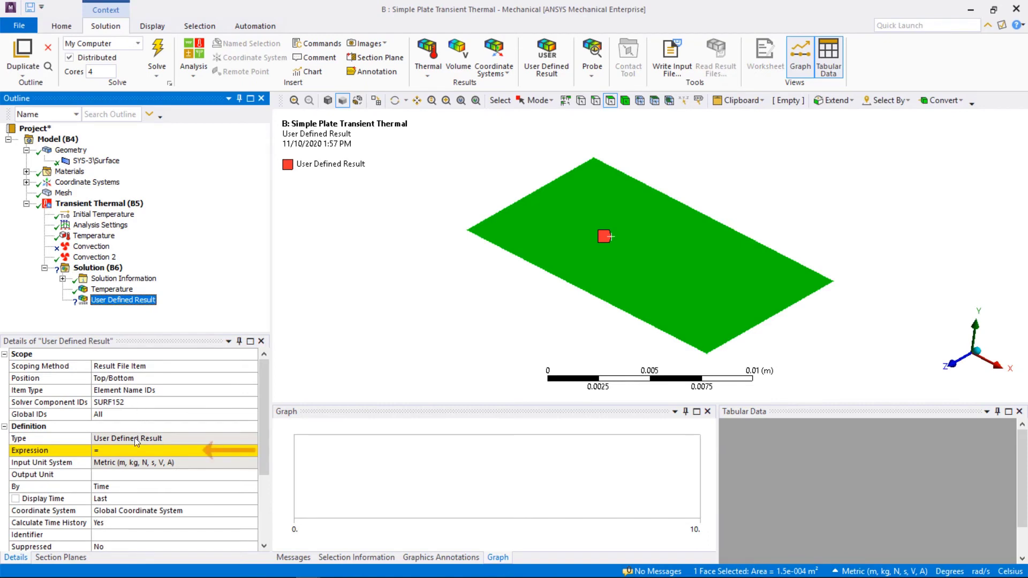
pyautogui.click(127, 452)
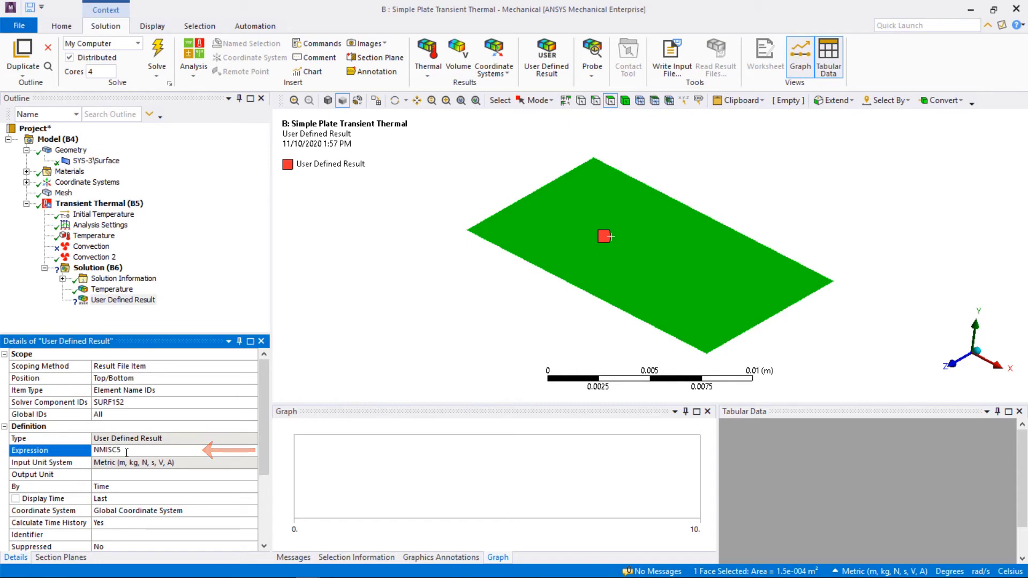
pyautogui.press('Return')
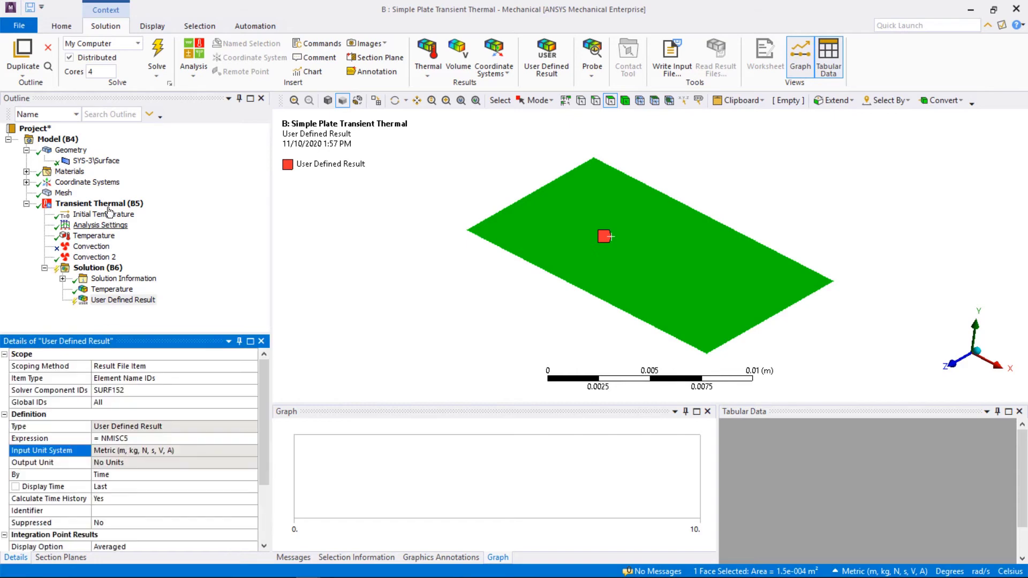
pyautogui.rightClick(140, 300)
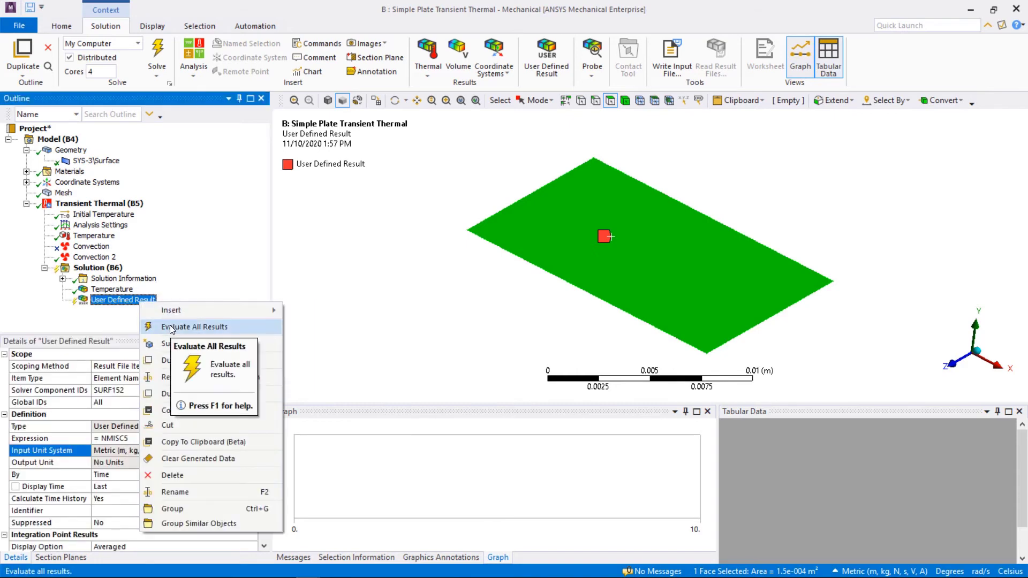
pyautogui.click(172, 328)
# Step: Animate the NMISC5 film coefficient result for the temperature-dependent convection case, and pause the playback
pyautogui.moveTo(407, 325); pyautogui.dragTo(453, 325)
pyautogui.click(352, 428)
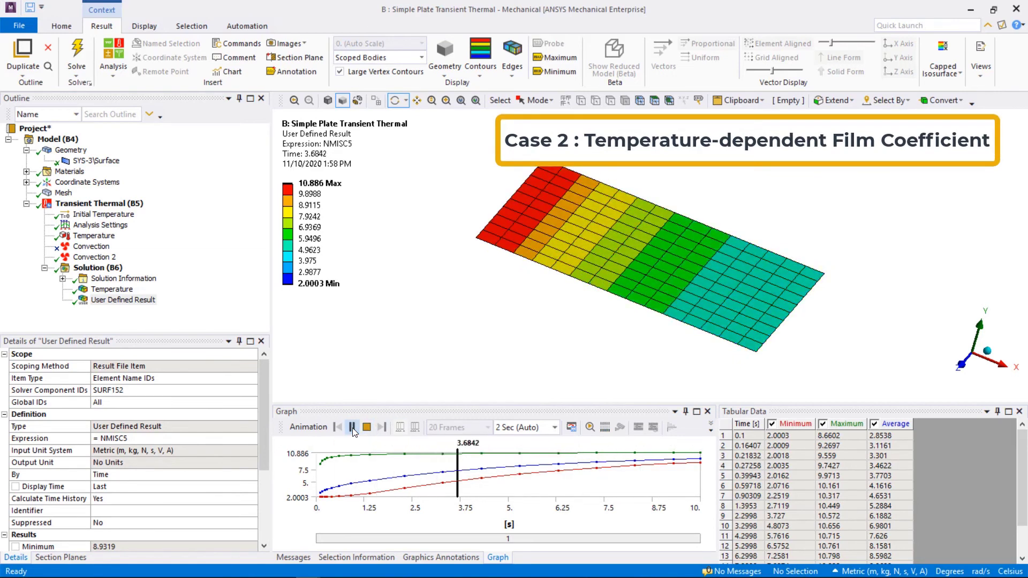
pyautogui.click(353, 427)
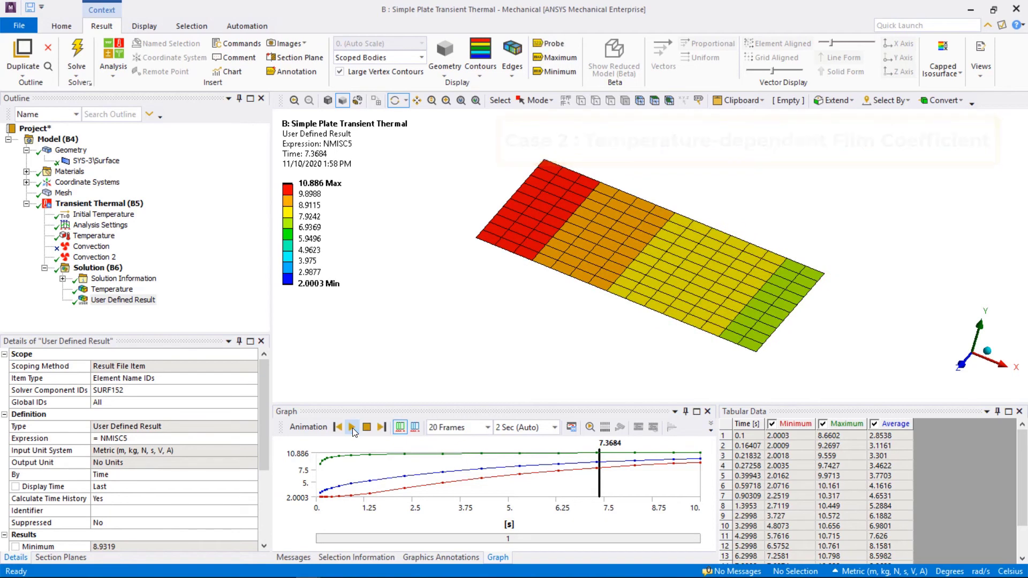
# Step: Unsuppress the original constant-coefficient Convection load and suppress Convection 2
pyautogui.click(92, 247)
pyautogui.rightClick(93, 249)
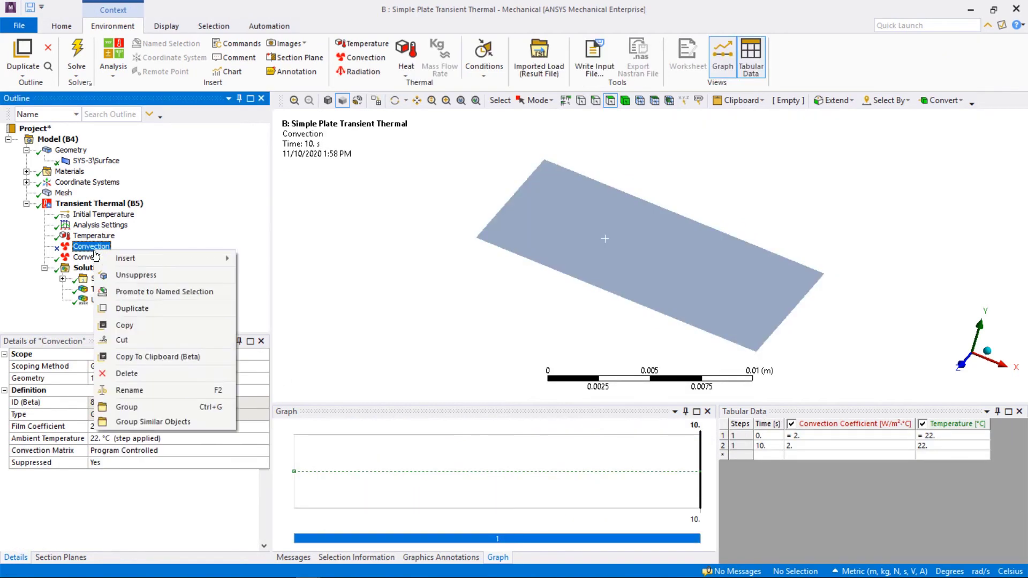
pyautogui.click(136, 275)
pyautogui.click(99, 257)
pyautogui.rightClick(101, 258)
pyautogui.click(121, 279)
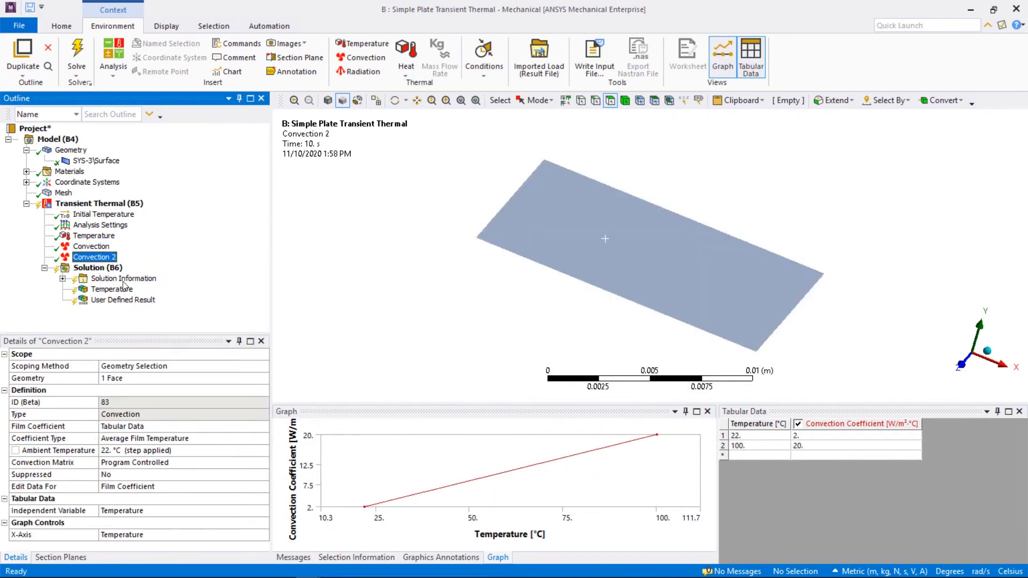
# Step: Solve the analysis with the constant film coefficient and animate the User Defined Result
pyautogui.rightClick(97, 267)
pyautogui.click(122, 294)
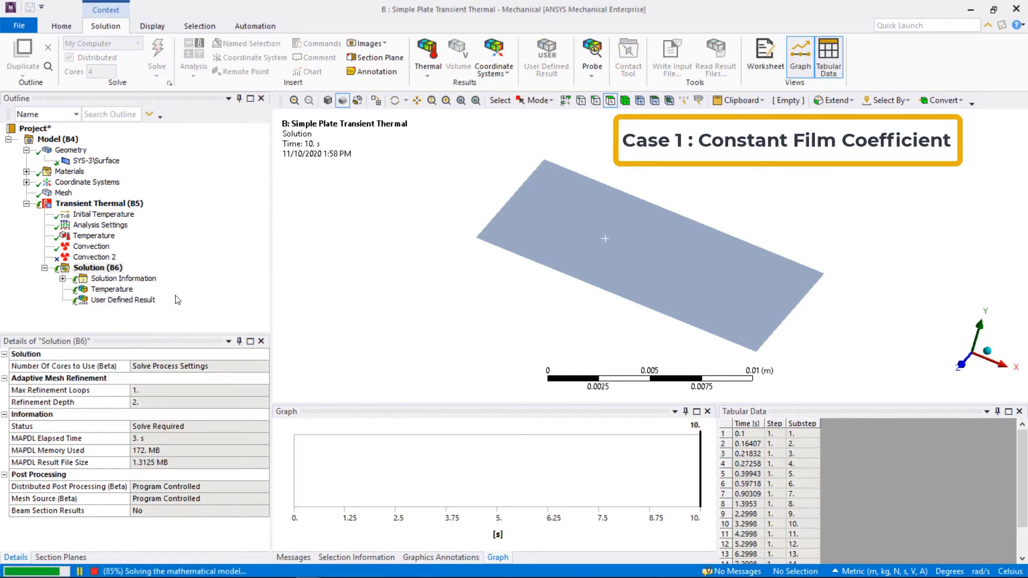
pyautogui.click(155, 300)
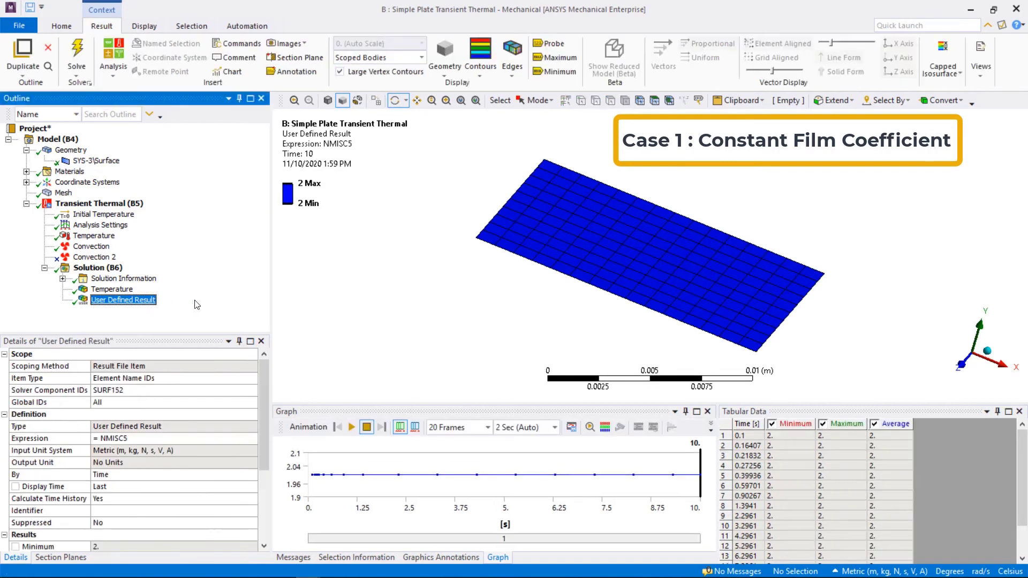
pyautogui.moveTo(358, 310); pyautogui.dragTo(405, 308)
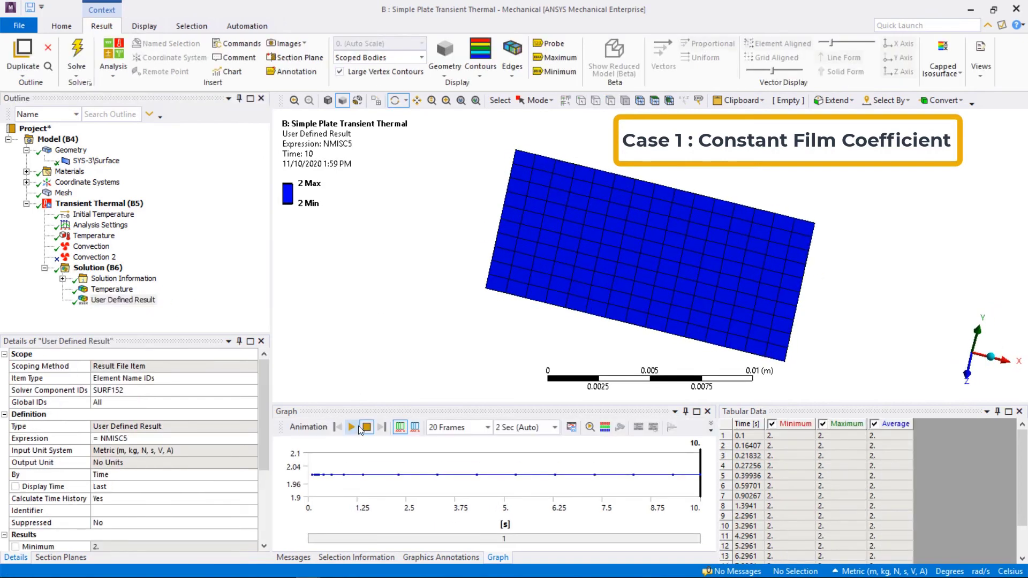
pyautogui.click(357, 431)
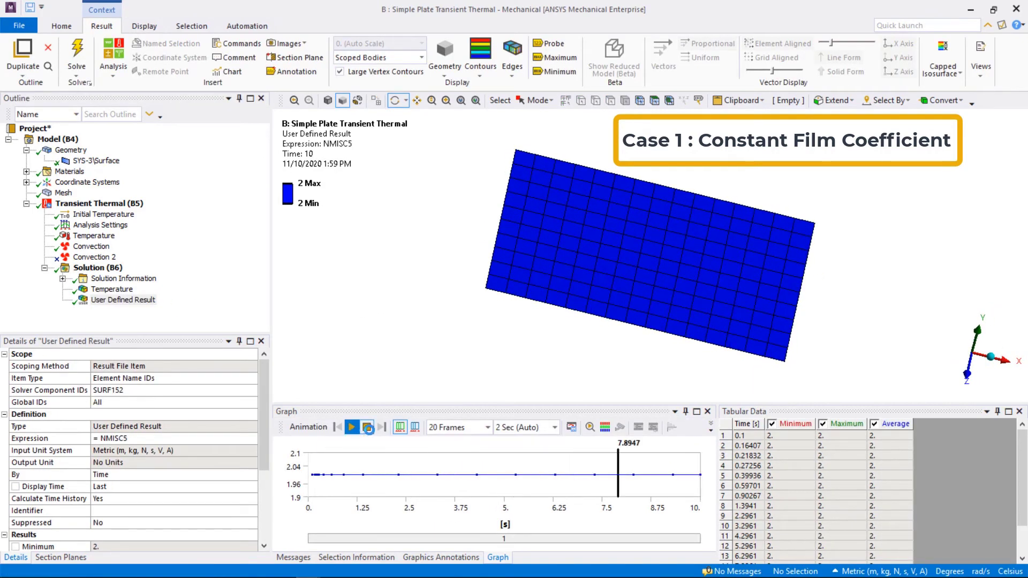